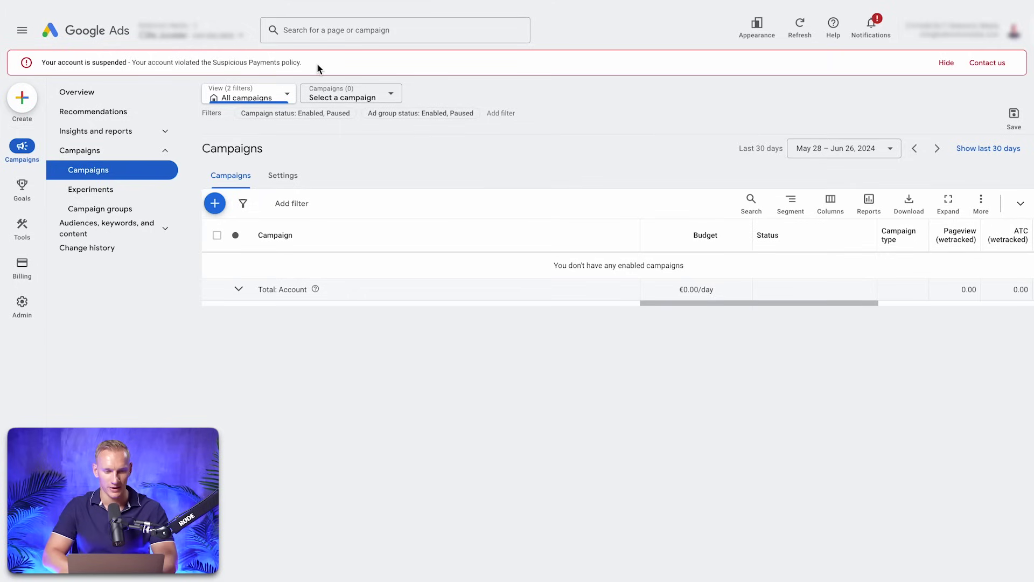
Check the Suspicious Payments policy name, then open Billing's Payment methods to view the primary bank account
left_click_drag(303, 63, 209, 64)
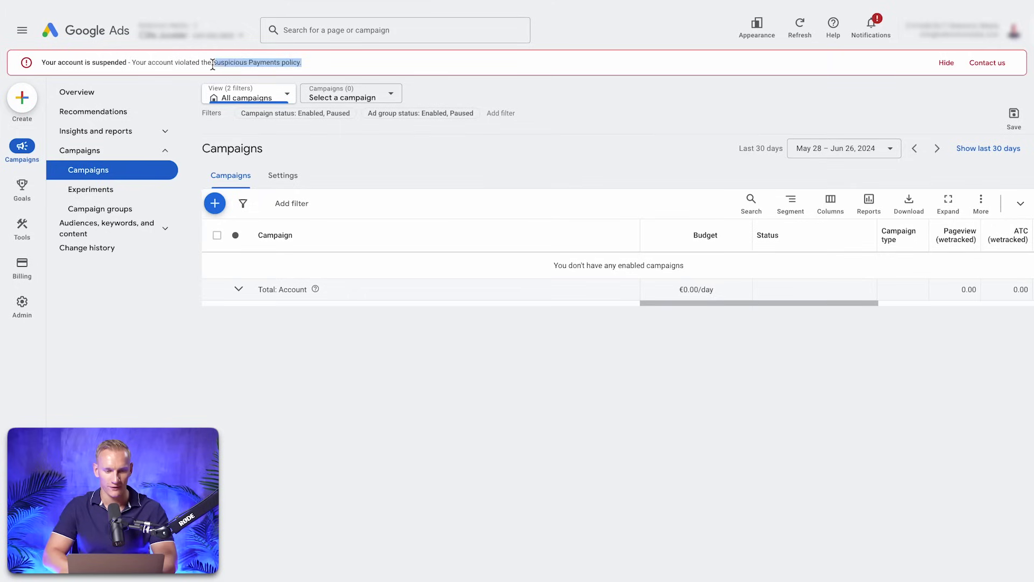
left_click(367, 328)
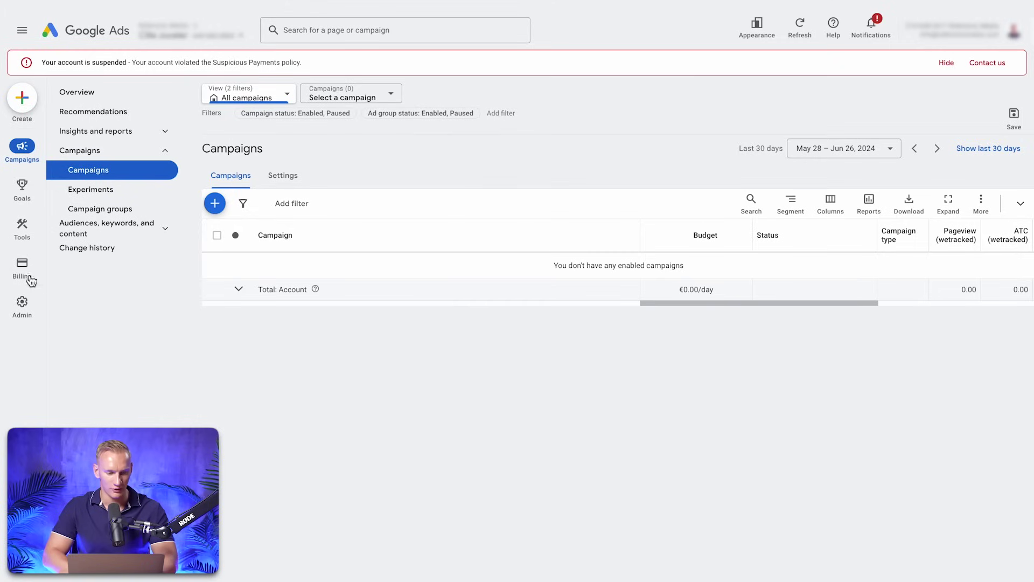
mouse_move(23, 276)
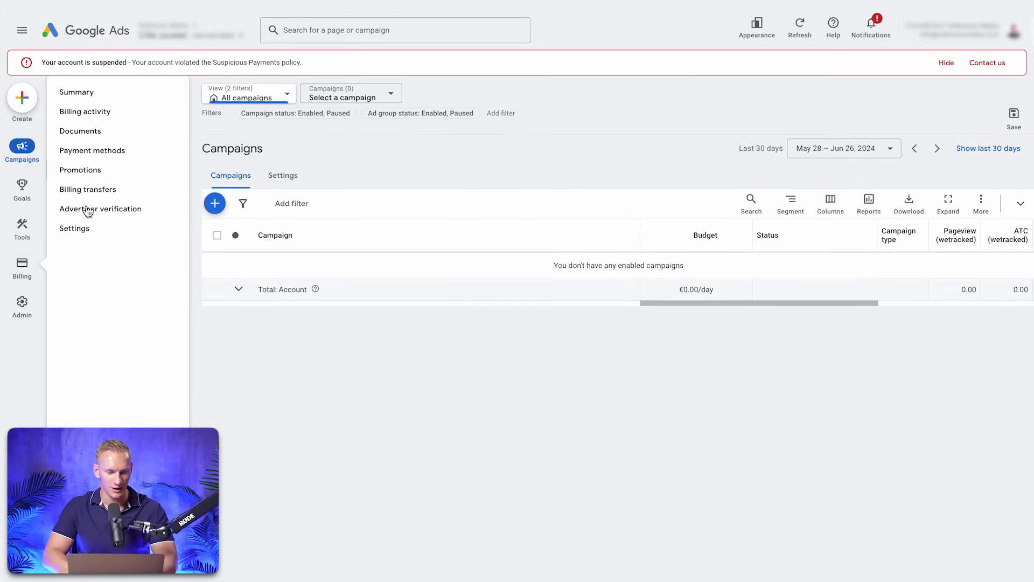
left_click(97, 154)
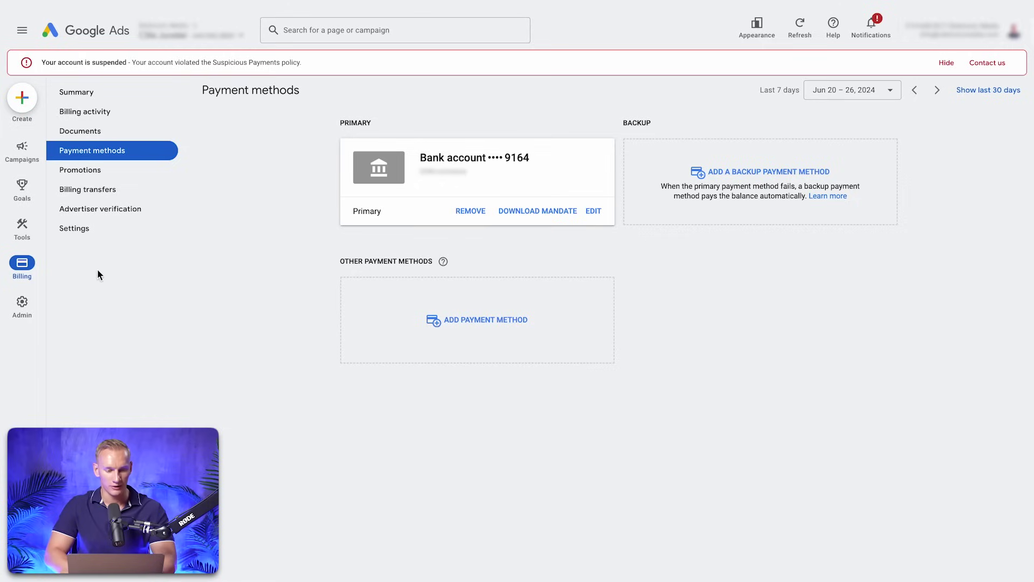
Open Billing's Advertiser verification page: business details started, organization verification still pending
left_click(103, 210)
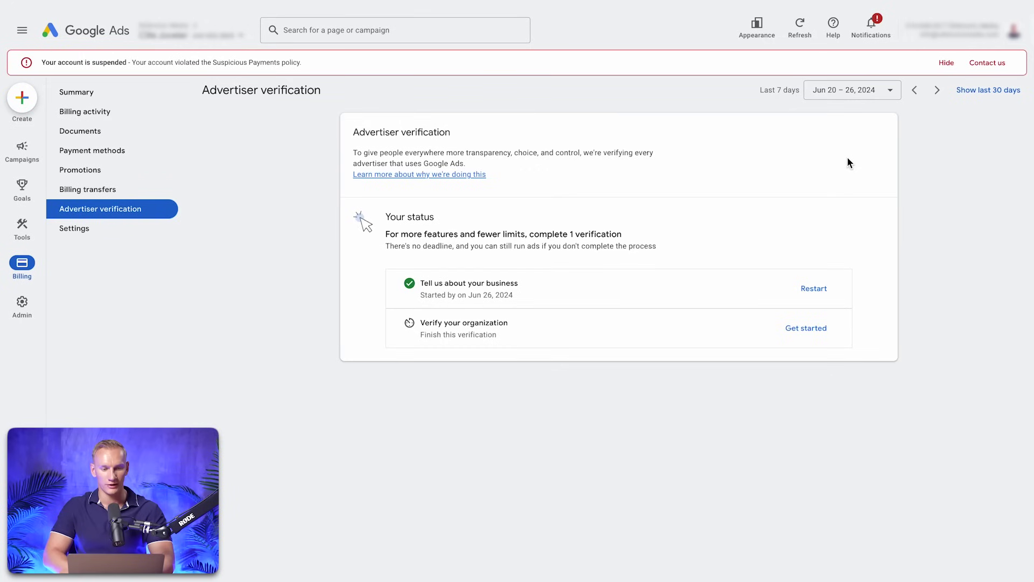
Go through Contact us in the suspension banner and its Quick help panel to Google Help's product list
left_click(988, 63)
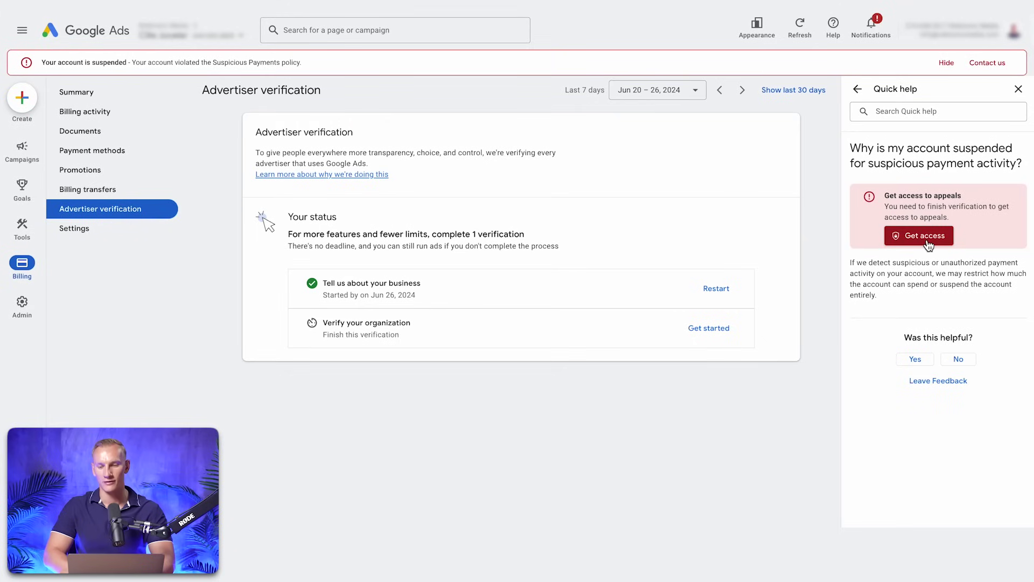
left_click(991, 65)
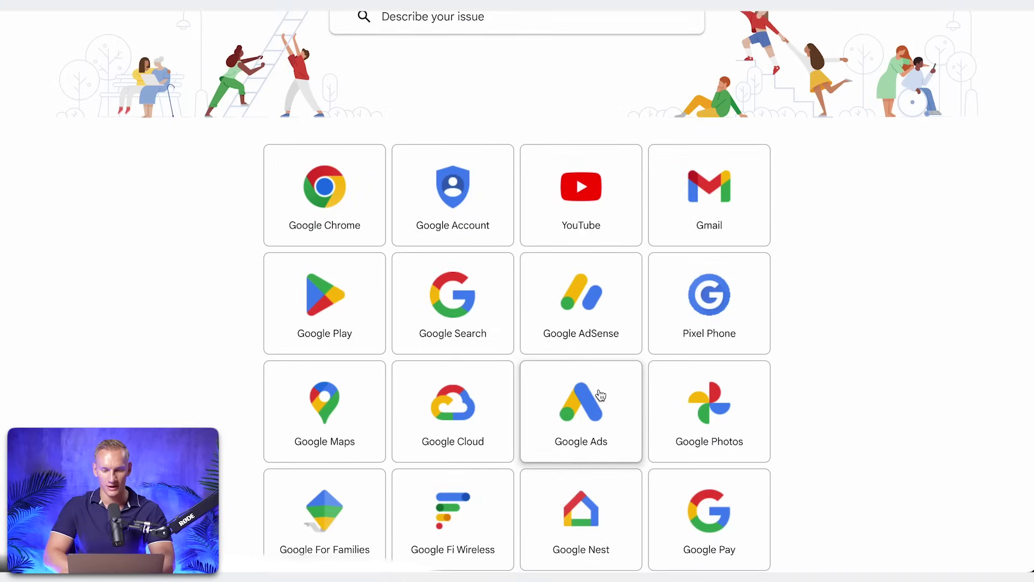
Choose Google Ads in Google Help and start a request to contact support
left_click(600, 395)
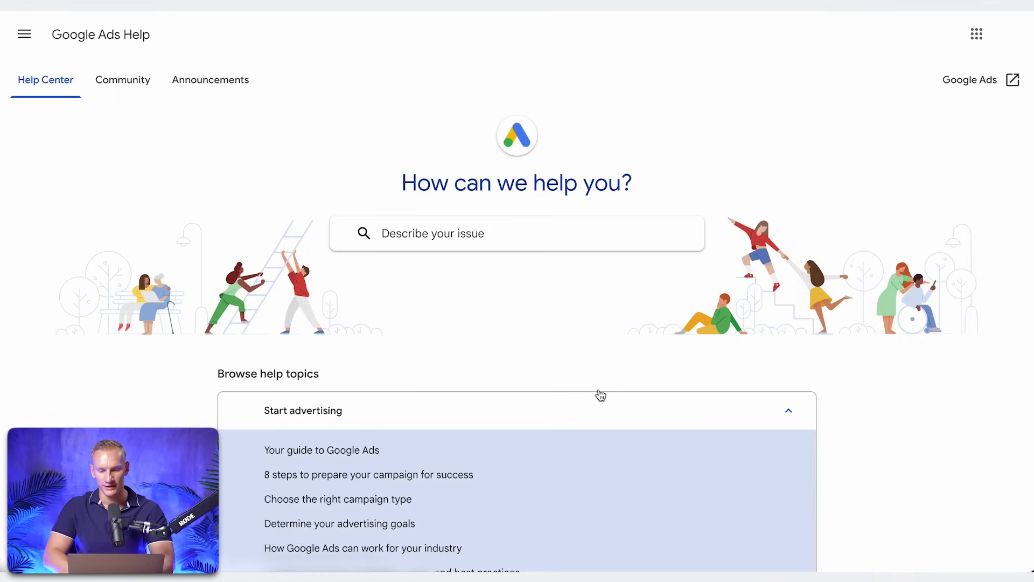
scroll(406, 339, "down", 2)
scroll(407, 340, "down", 1)
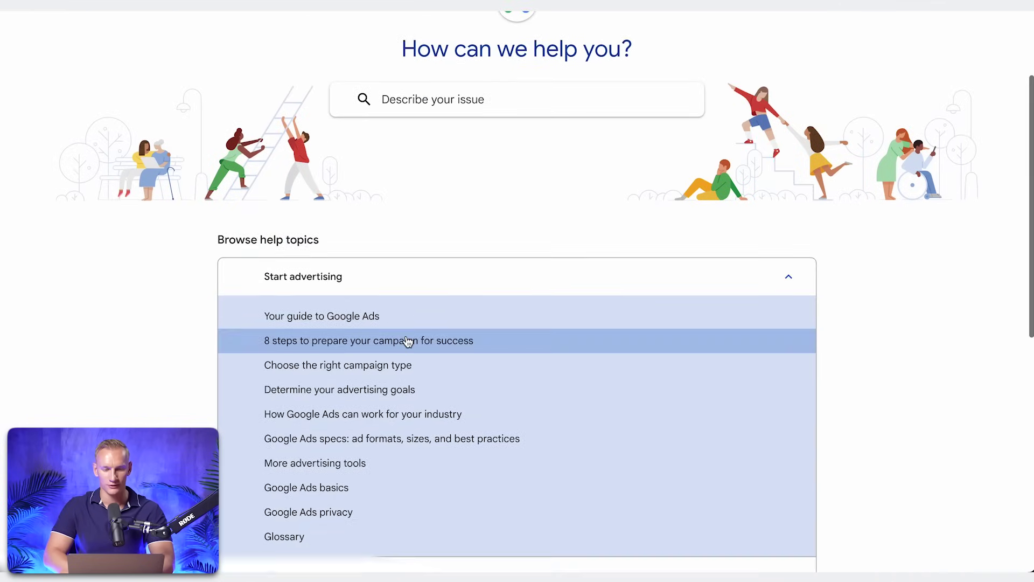
left_click(604, 274)
scroll(453, 70, "down", 1)
scroll(445, 135, "down", 3)
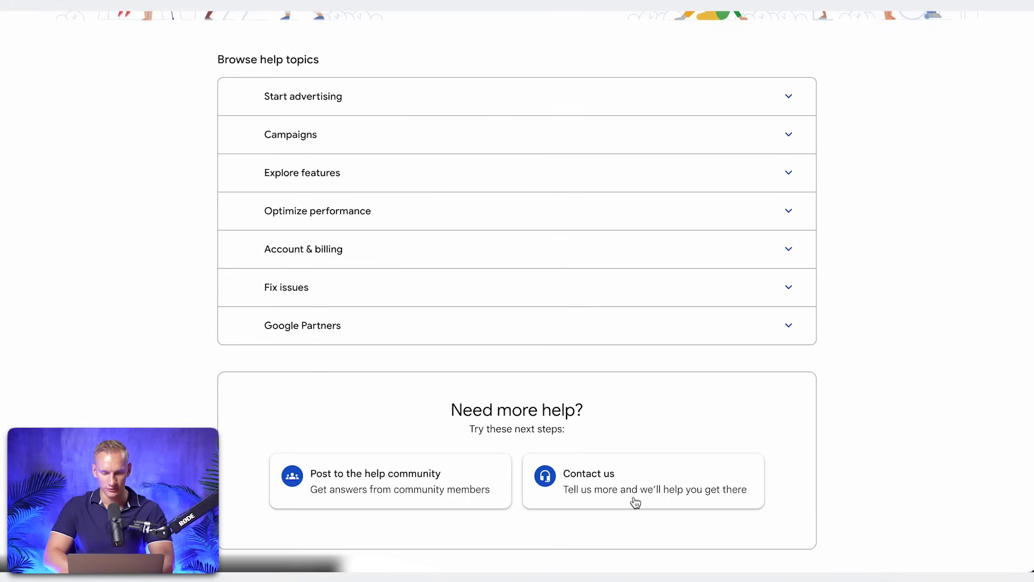
left_click(636, 502)
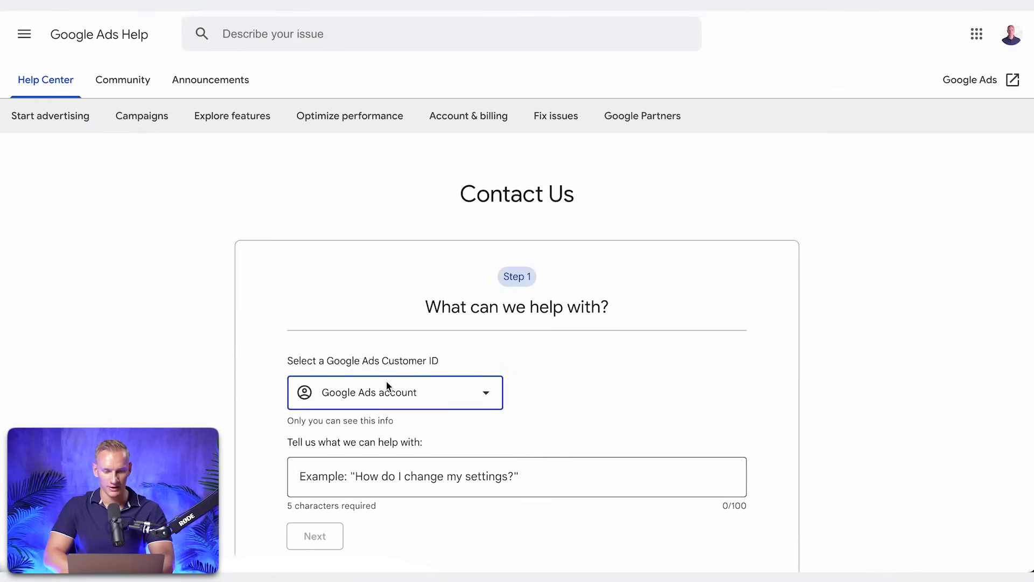
Describe the issue as 'suspension' for the suspended account, pick Account suspension, and continue
scroll(555, 344, "down", 3)
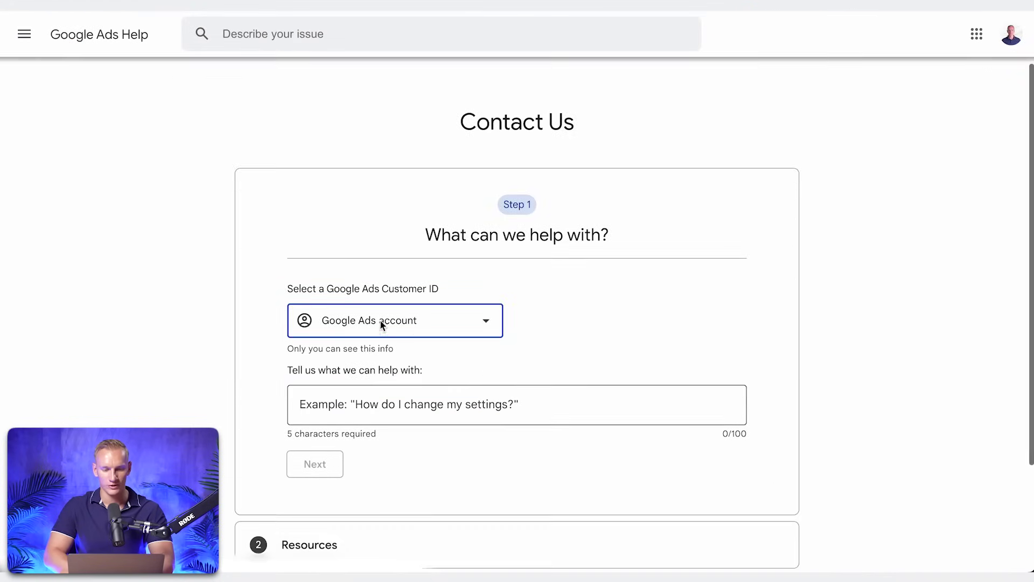
left_click(437, 387)
type("suspensions")
left_click(433, 312)
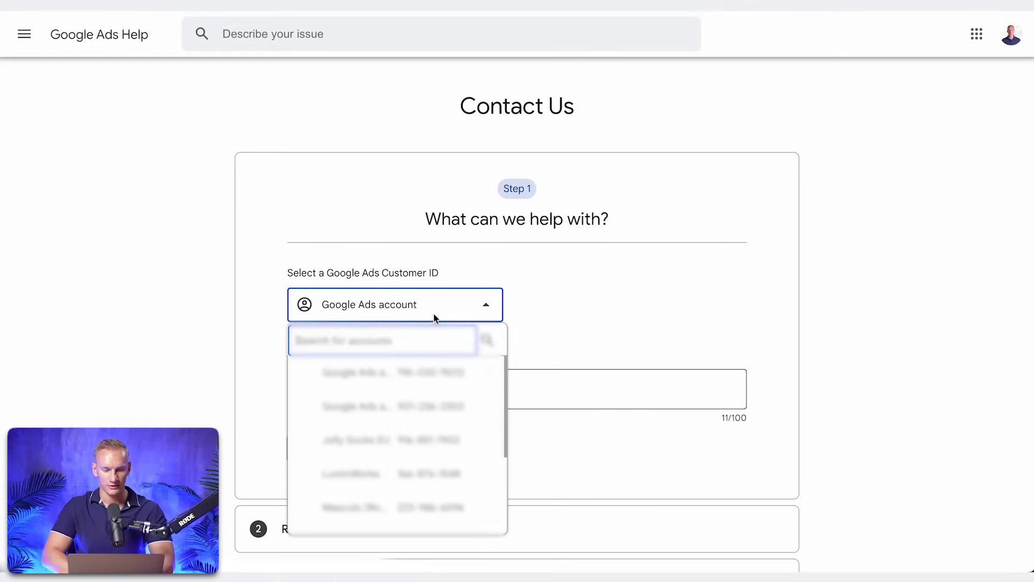
left_click(410, 385)
left_click(330, 453)
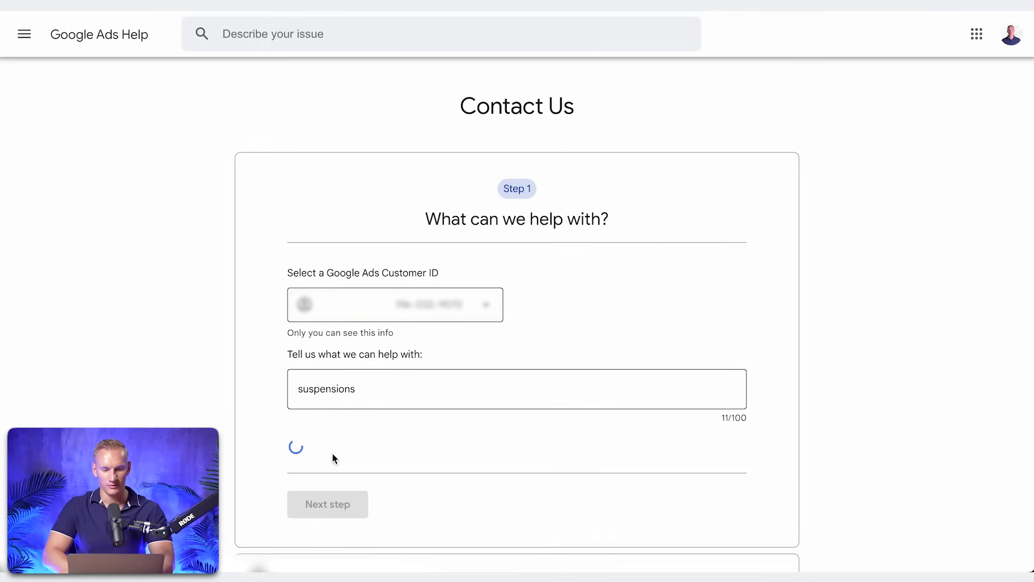
scroll(491, 429, "down", 2)
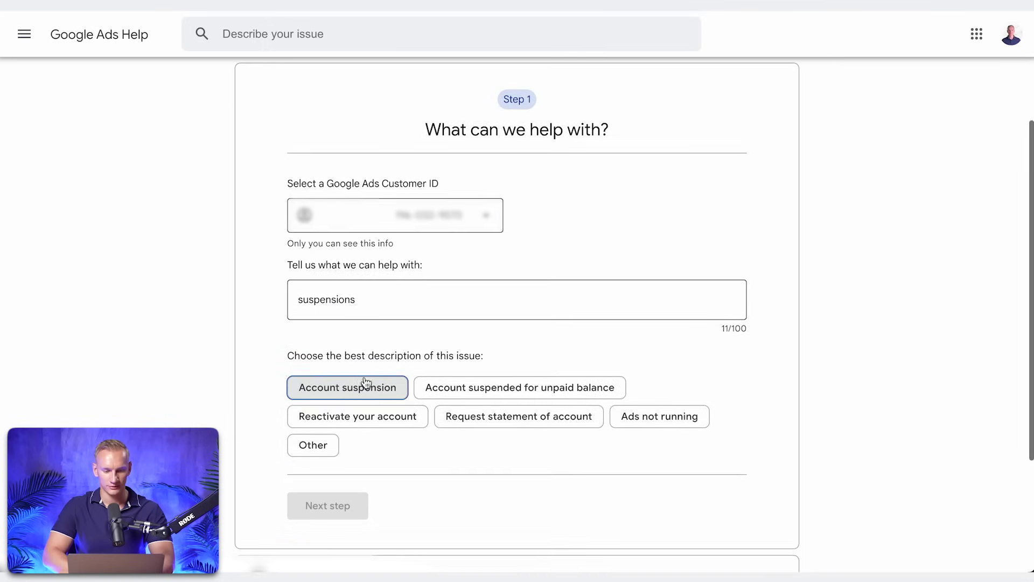
left_click(365, 383)
scroll(361, 389, "down", 2)
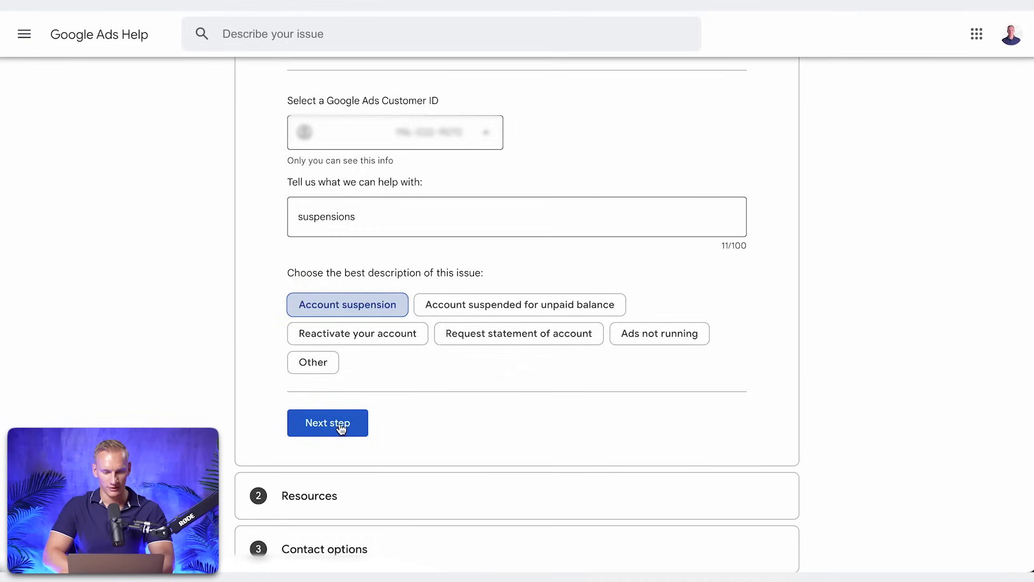
left_click(341, 427)
scroll(491, 292, "up", 2)
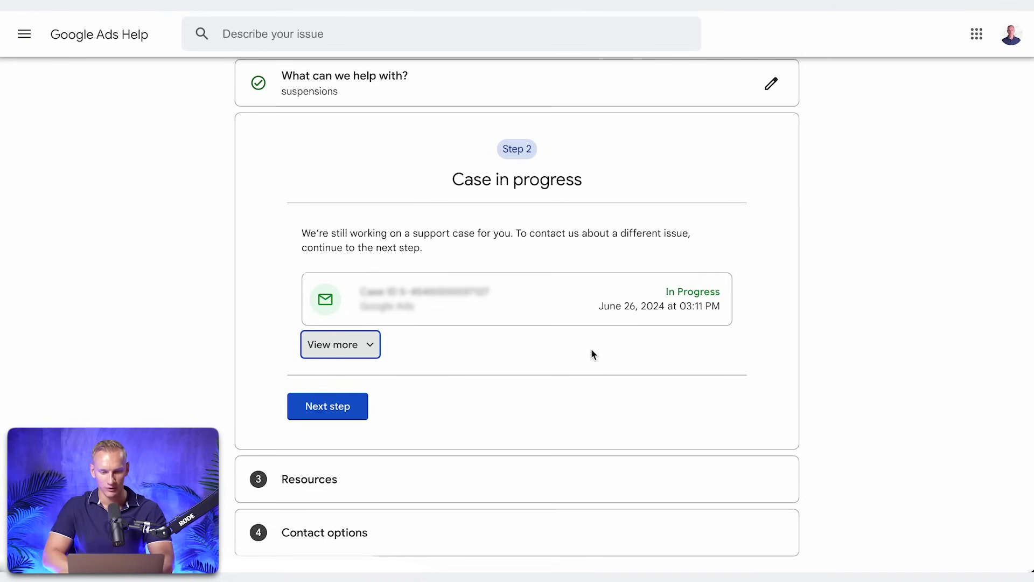
scroll(592, 353, "down", 1)
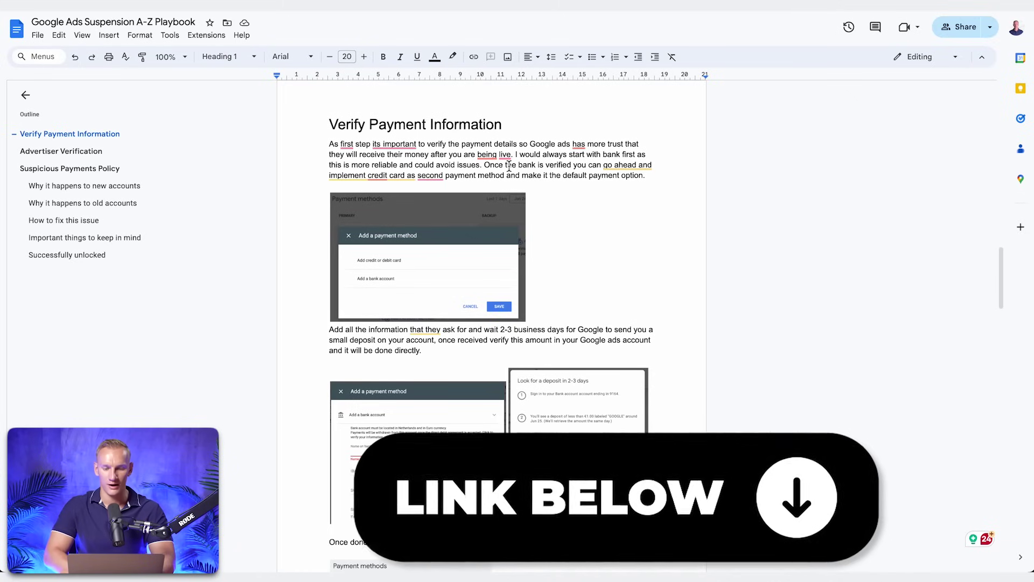
Scroll to Suspicious Payments Policy and highlight the paragraphs on old and new accounts
scroll(509, 167, "down", 2)
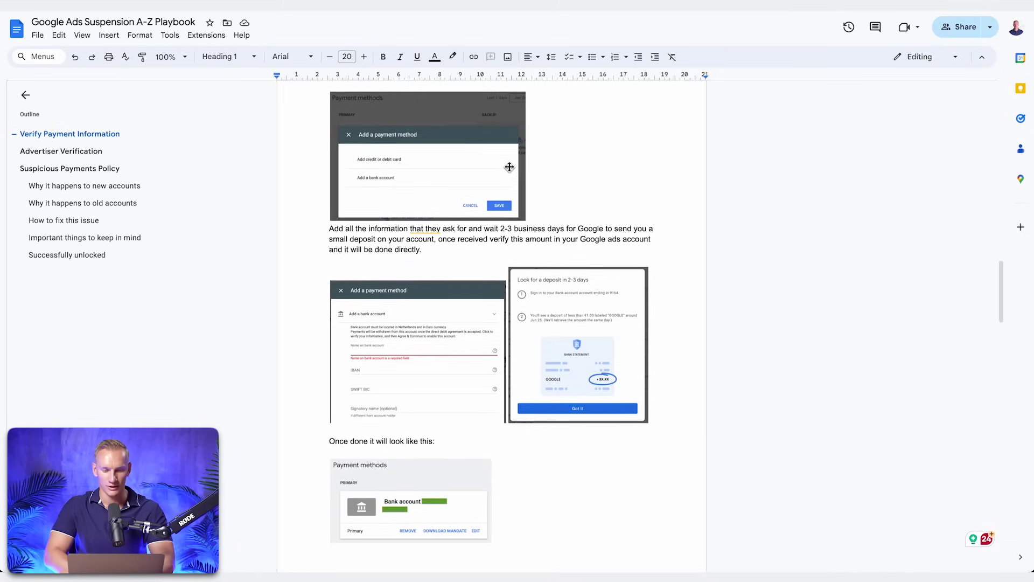
scroll(509, 167, "down", 2)
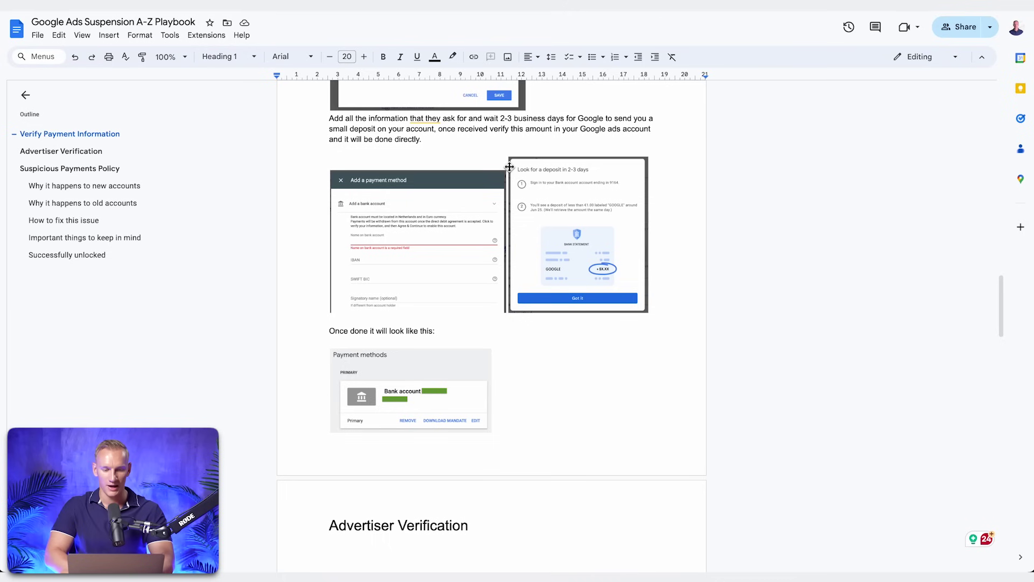
scroll(509, 167, "down", 9)
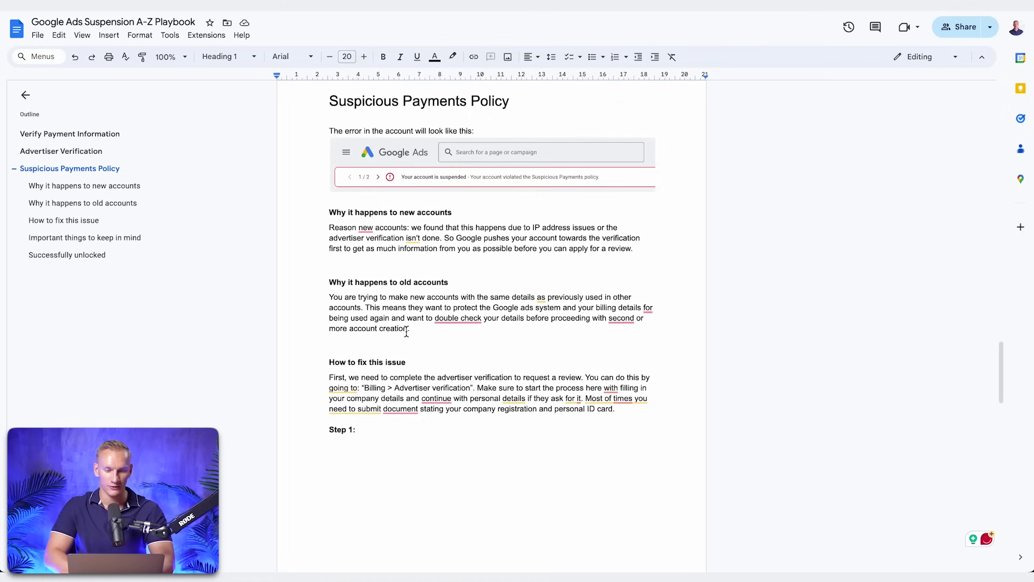
left_click_drag(416, 334, 379, 285)
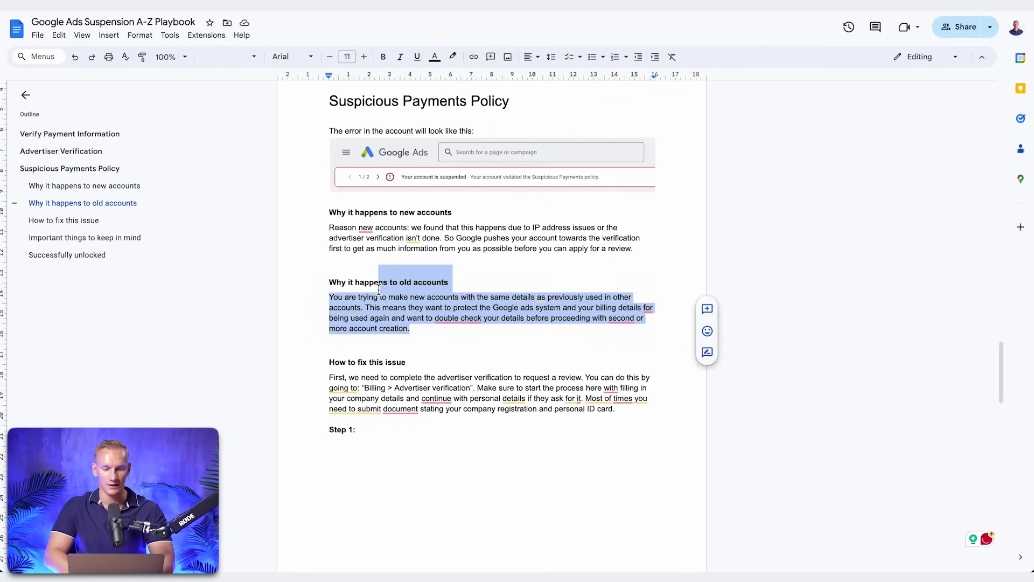
triple_click(377, 315)
left_click(434, 327)
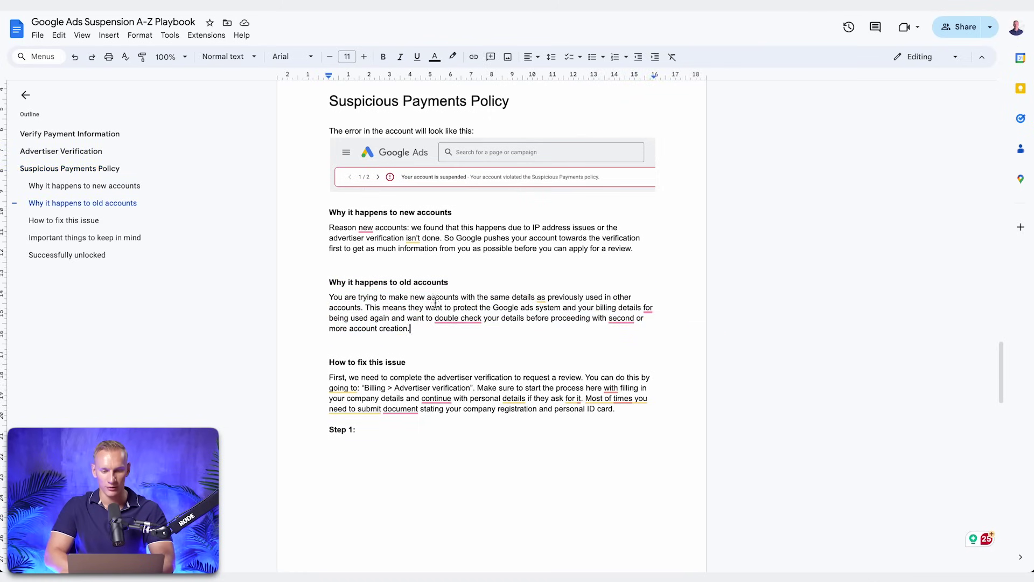
triple_click(434, 240)
left_click(458, 348)
scroll(474, 340, "down", 1)
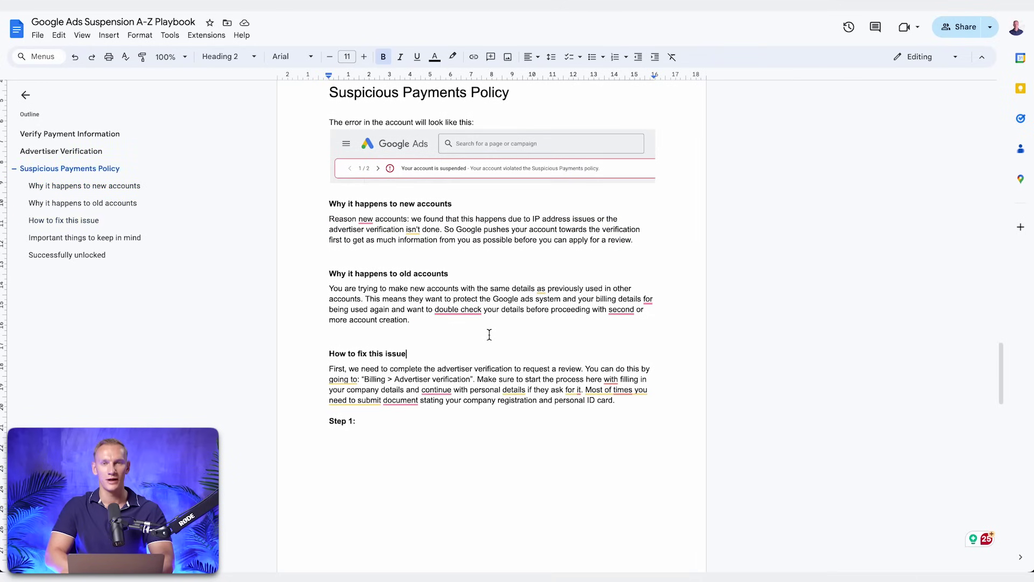